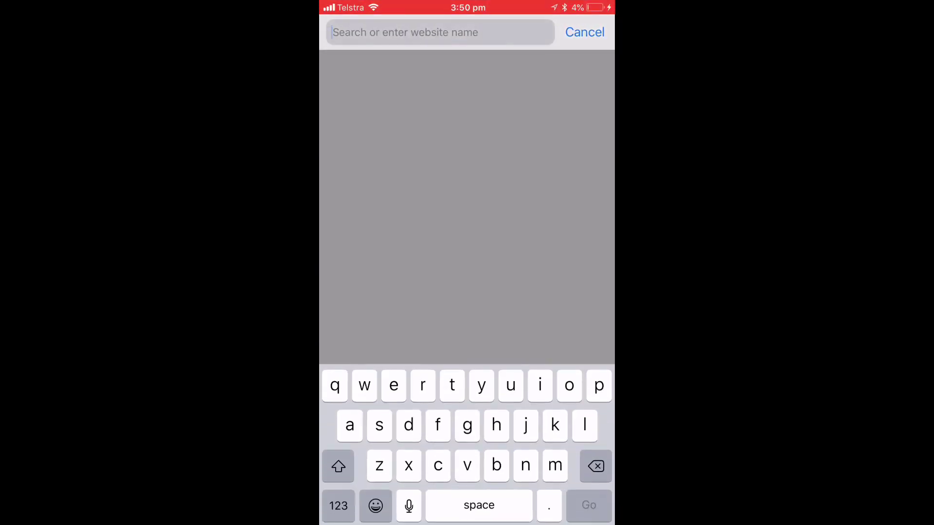
pyautogui.write('sol')
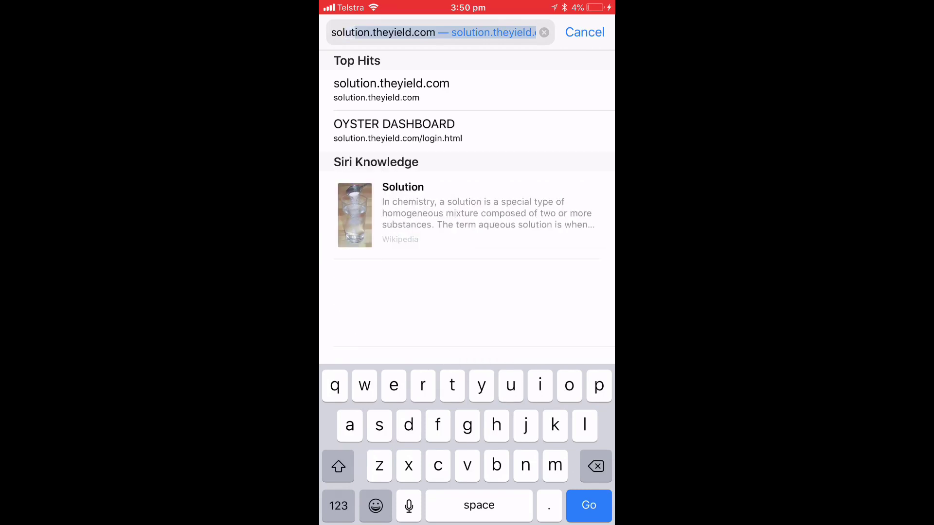
pyautogui.write('ution')
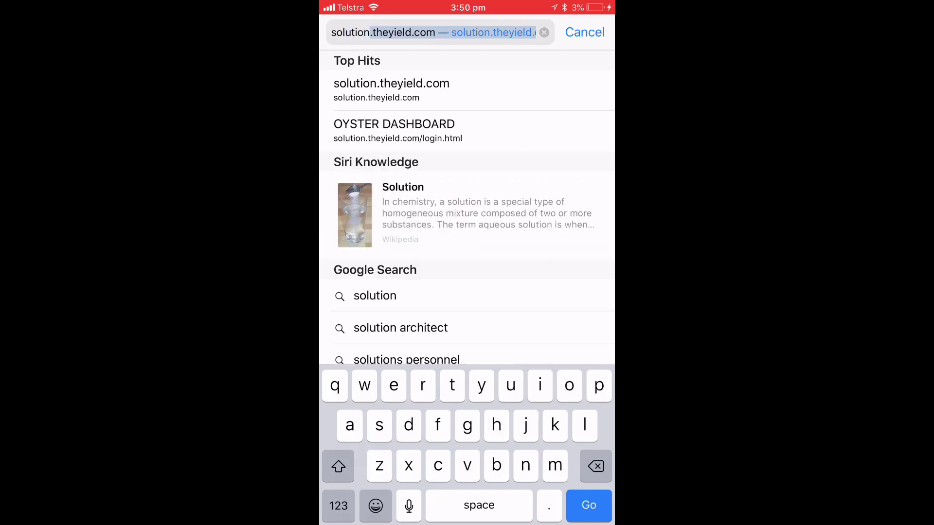
# Step: Enter solution.theyield.com in the address bar and load the MyOyster sign-in page
pyautogui.click(337, 505)
pyautogui.write('.')
pyautogui.click(338, 506)
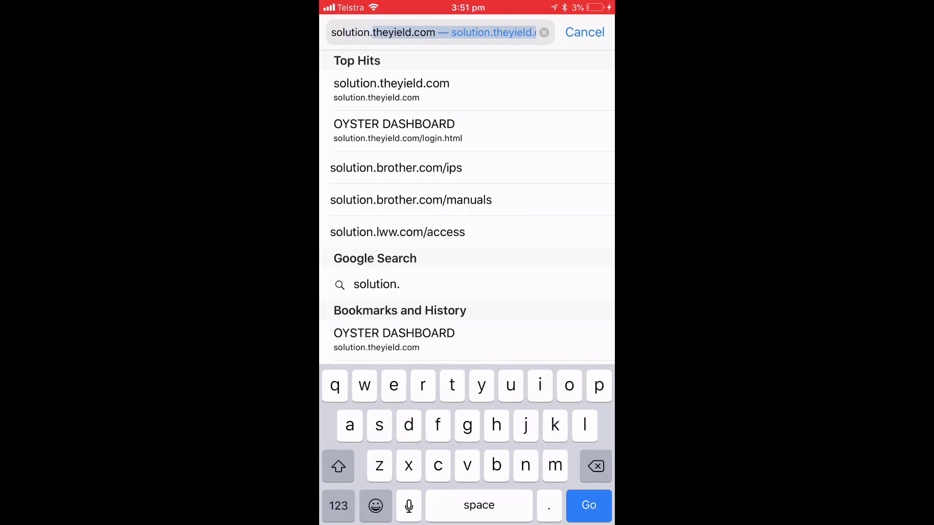
pyautogui.write('theyie')
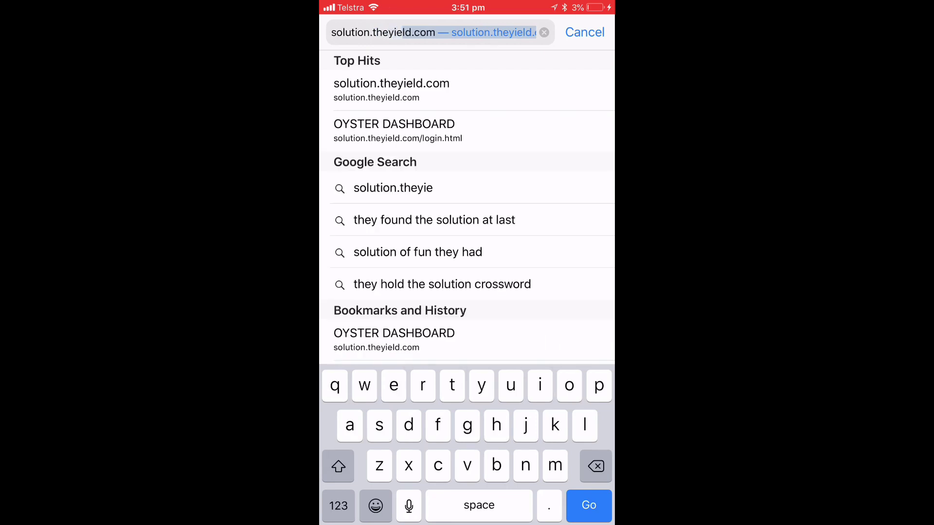
pyautogui.write('ld')
pyautogui.click(338, 505)
pyautogui.write('.')
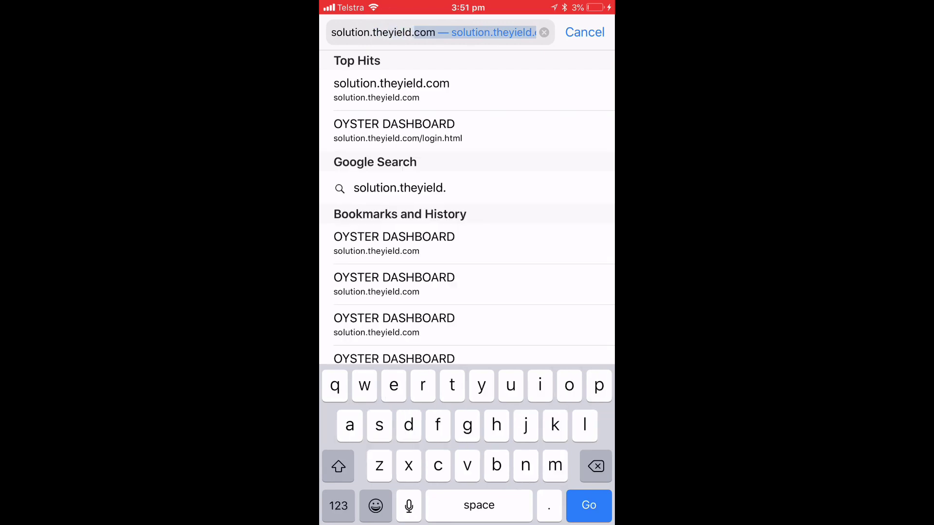
pyautogui.write('com')
pyautogui.press('Return')
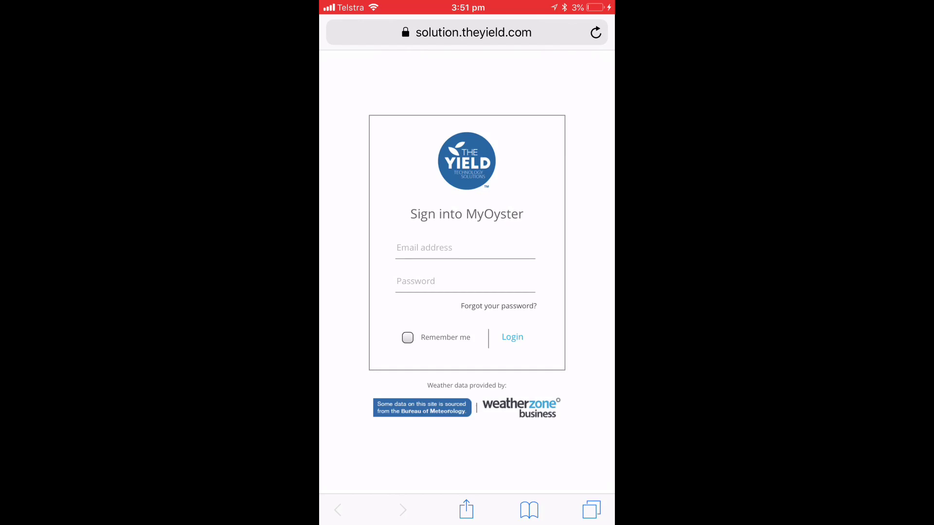
# Step: Enter the account email address and password in the sign-in fields
pyautogui.click(466, 248)
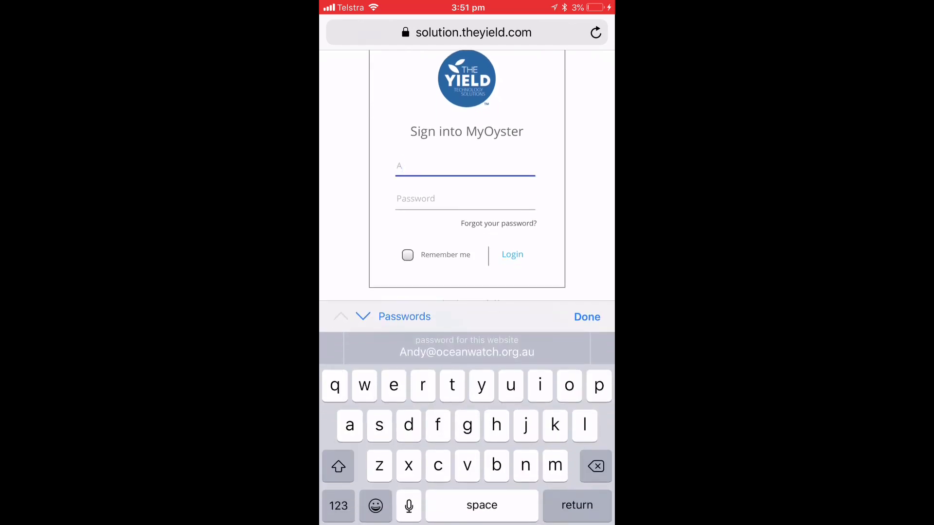
pyautogui.click(498, 223)
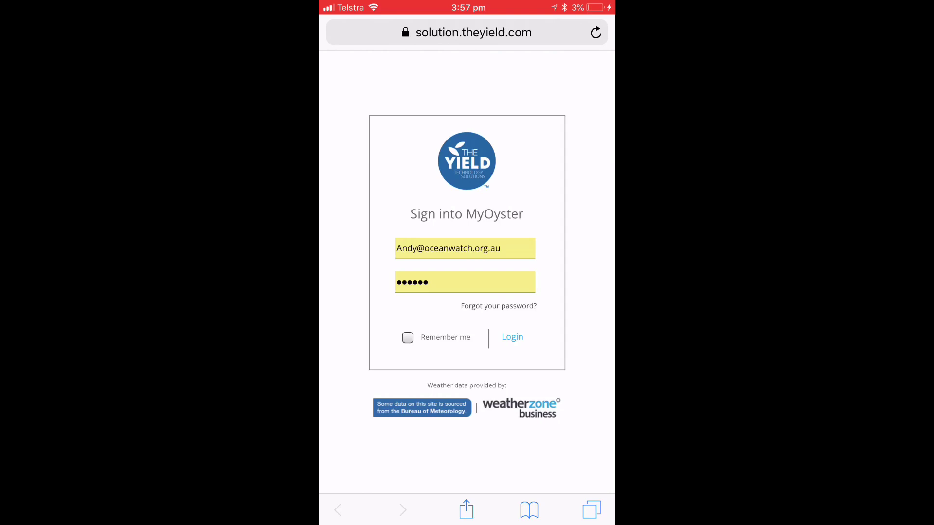
# Step: Enable Remember me and log in to the Blackman Bay zones dashboard
pyautogui.click(407, 337)
pyautogui.click(512, 337)
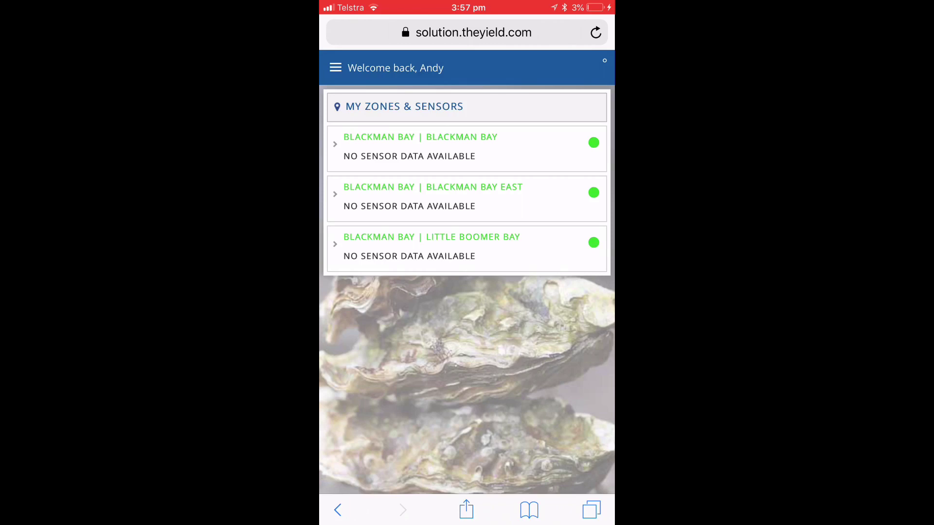
# Step: Change the farming location to Manning River from the navigation menu
pyautogui.click(335, 68)
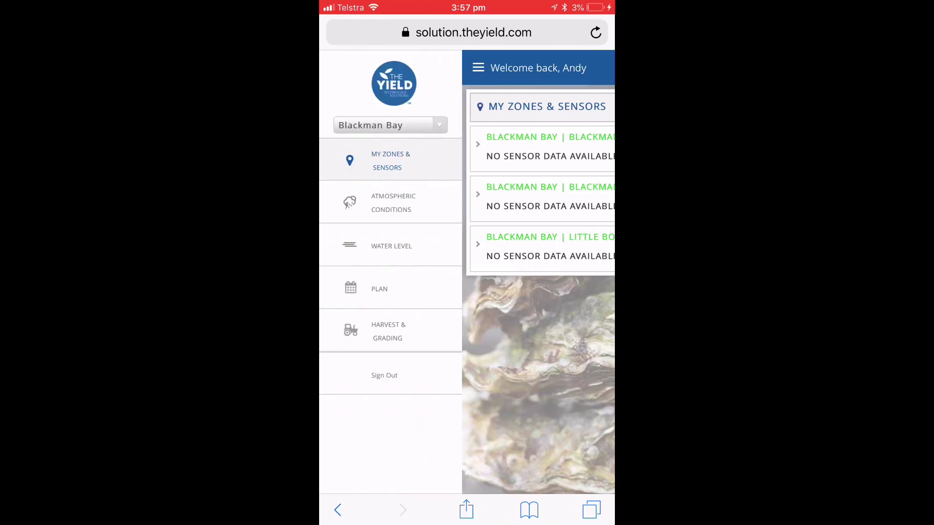
pyautogui.click(390, 125)
pyautogui.scroll(-15, 467, 449)
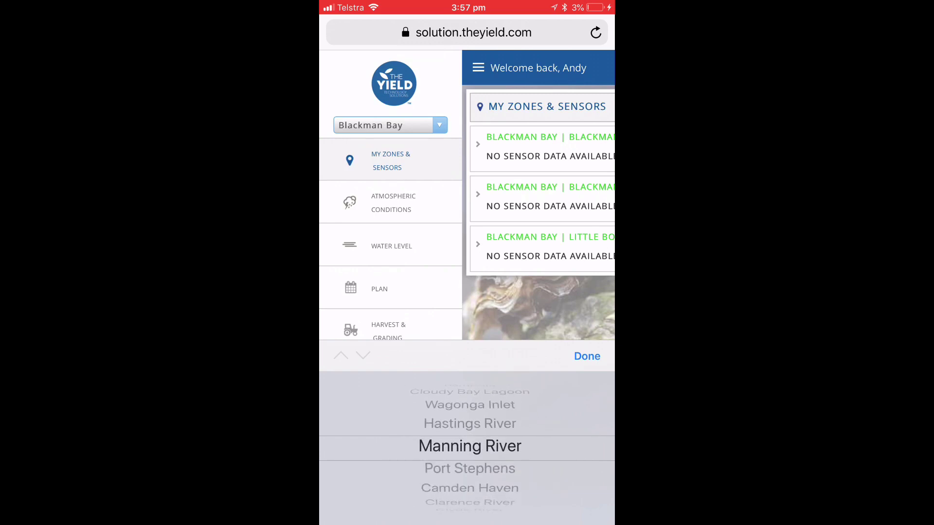
pyautogui.click(586, 356)
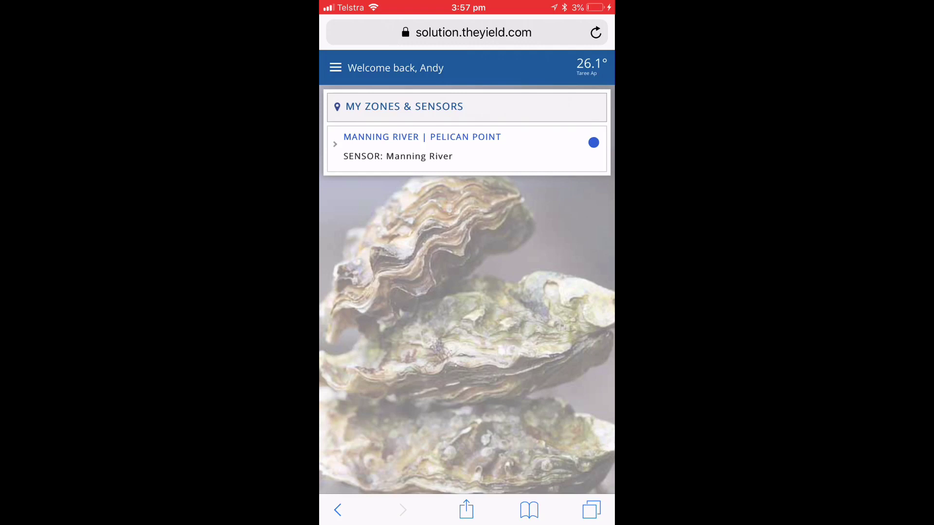
# Step: Expand the Manning River | Pelican Point row to reveal depth, salinity and temperature readings
pyautogui.click(421, 146)
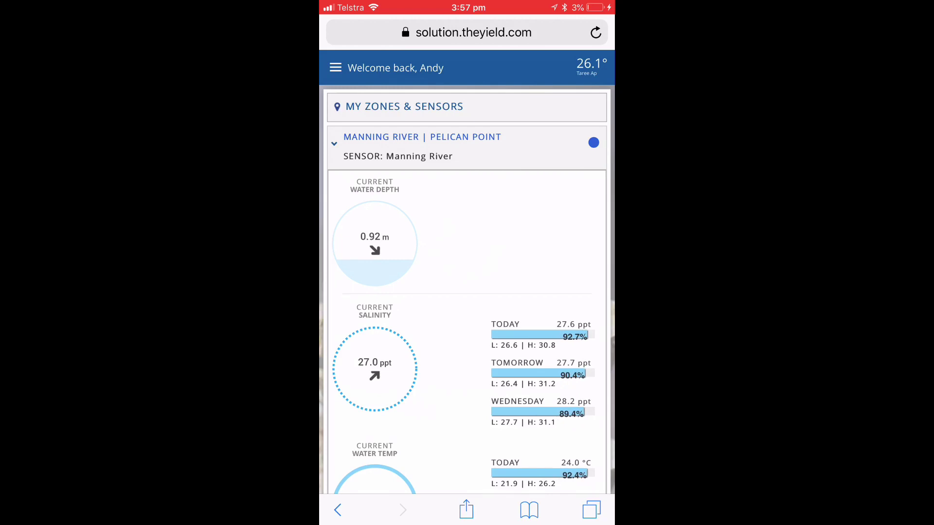
pyautogui.scroll(-3, 467, 272)
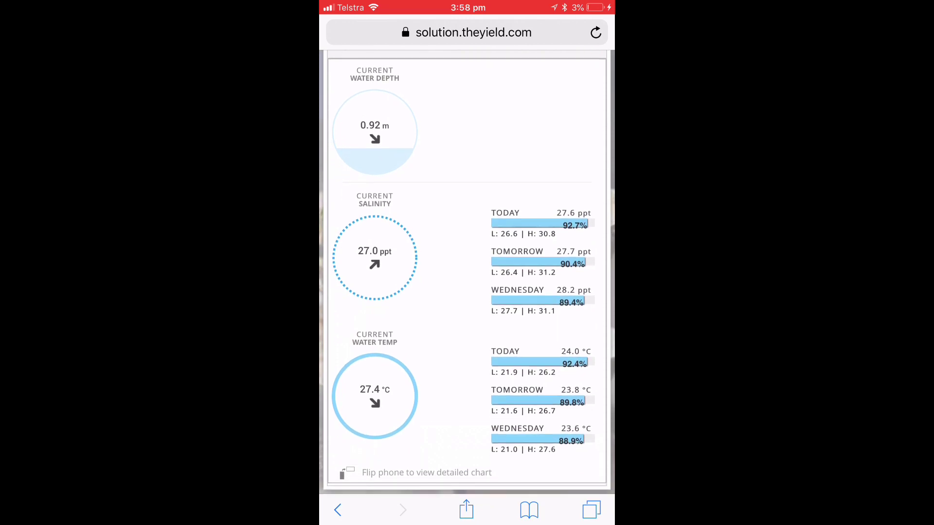
pyautogui.scroll(3, 467, 272)
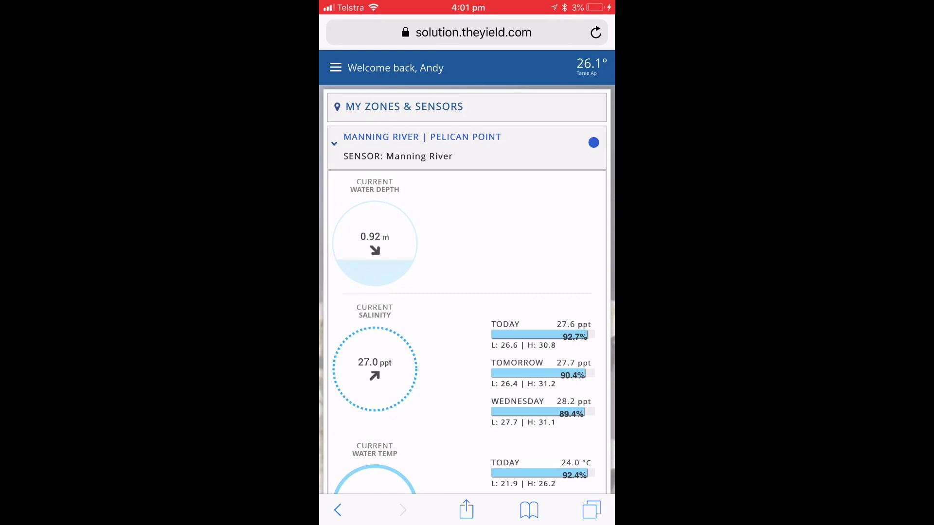
# Step: Add the page to the home screen via Share, naming the shortcut 'Sensor data'
pyautogui.click(466, 509)
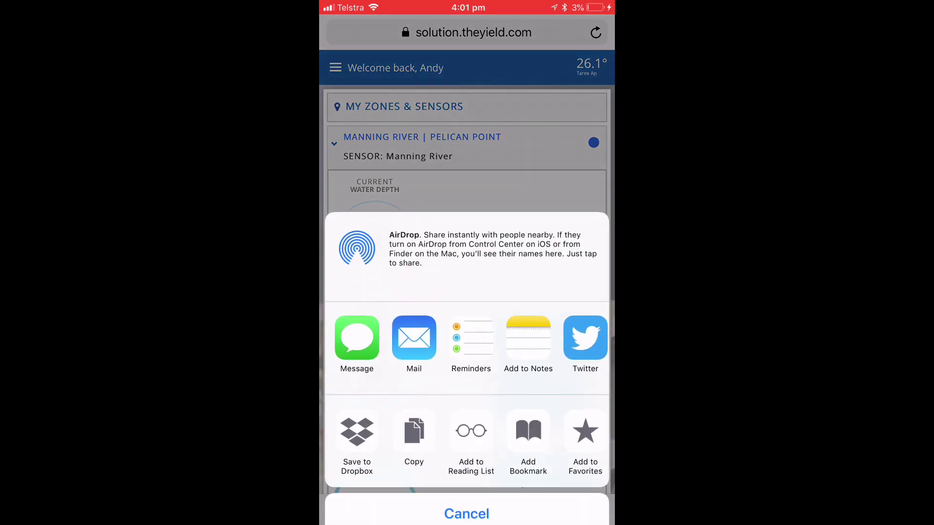
pyautogui.hscroll(1, 467, 427)
pyautogui.hscroll(3, 466, 426)
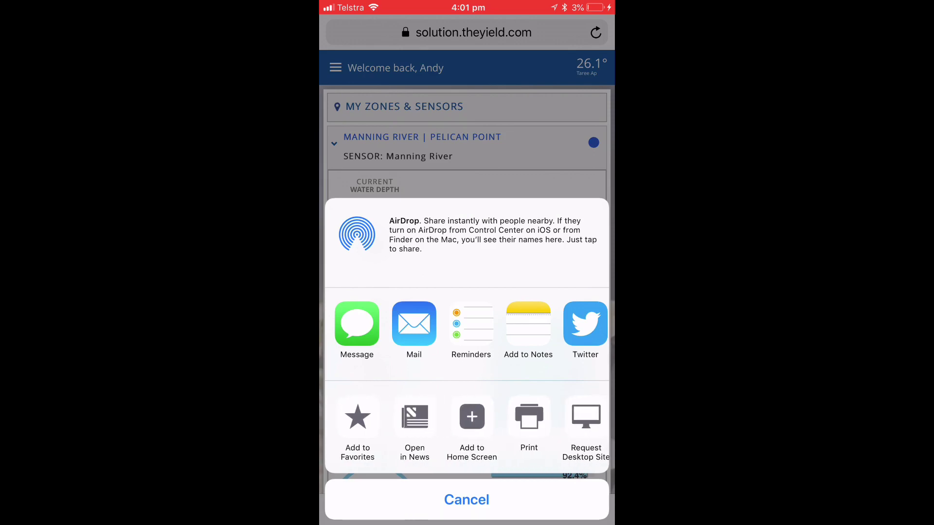
pyautogui.click(471, 423)
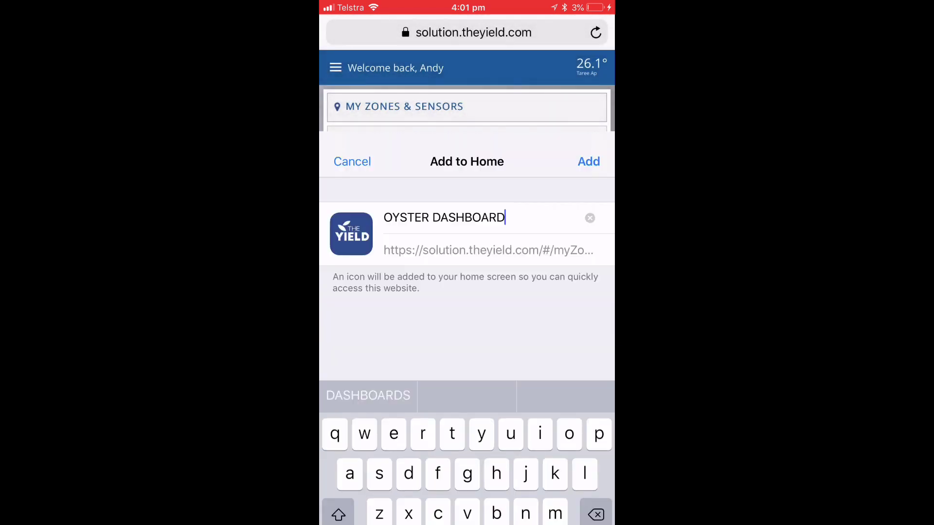
pyautogui.click(589, 86)
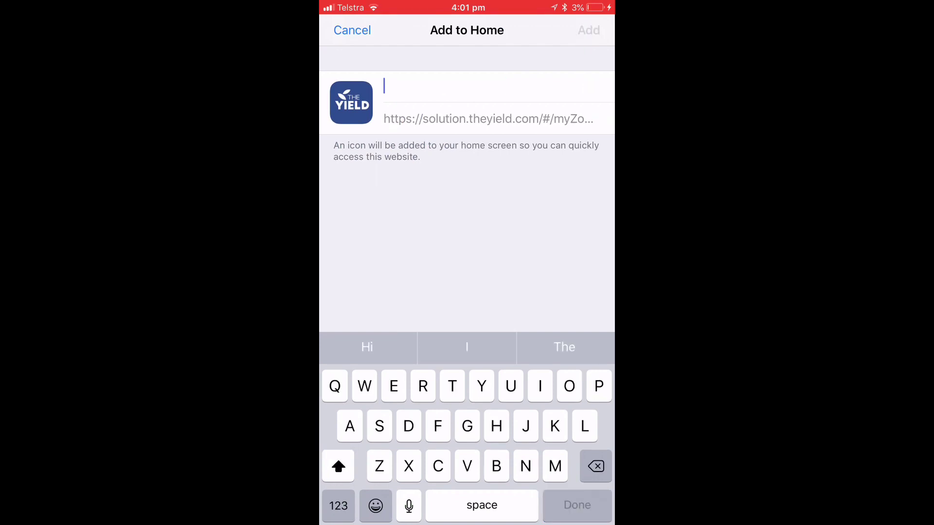
pyautogui.write('Sensor')
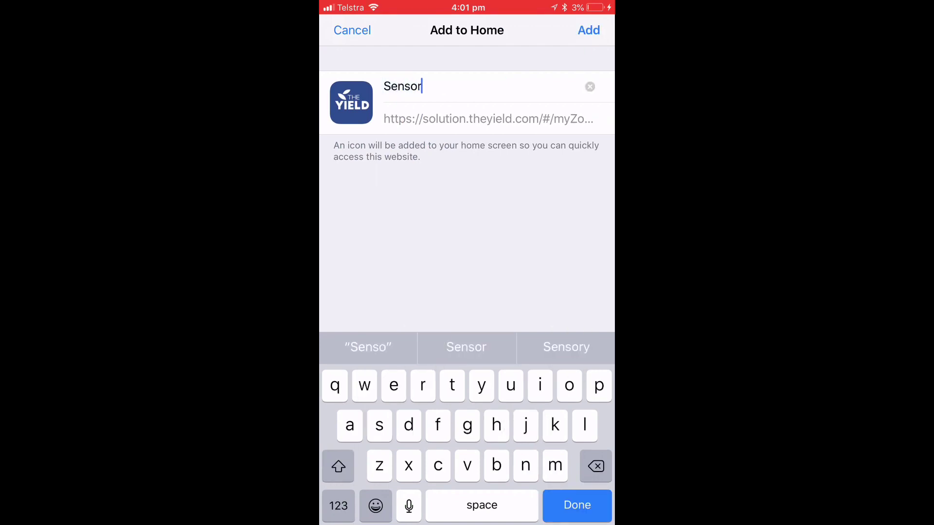
pyautogui.write(' d')
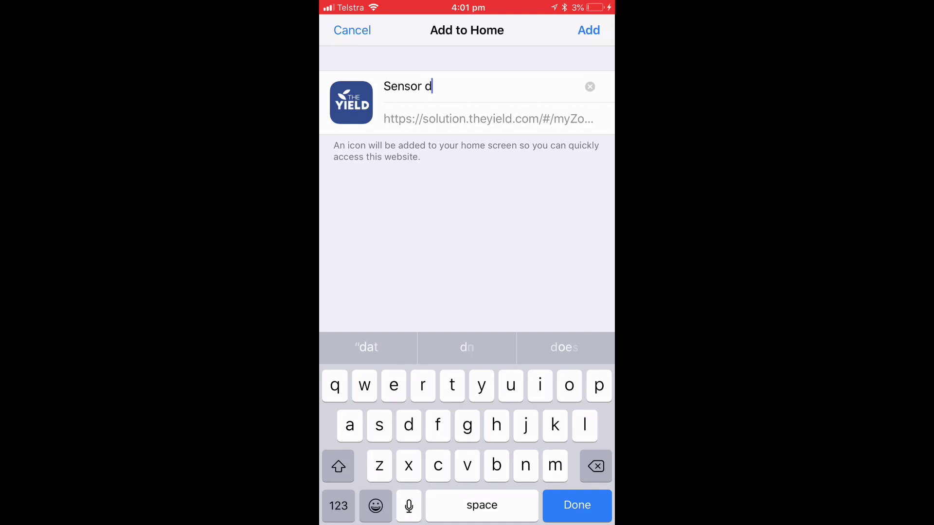
pyautogui.write('ata')
pyautogui.click(588, 29)
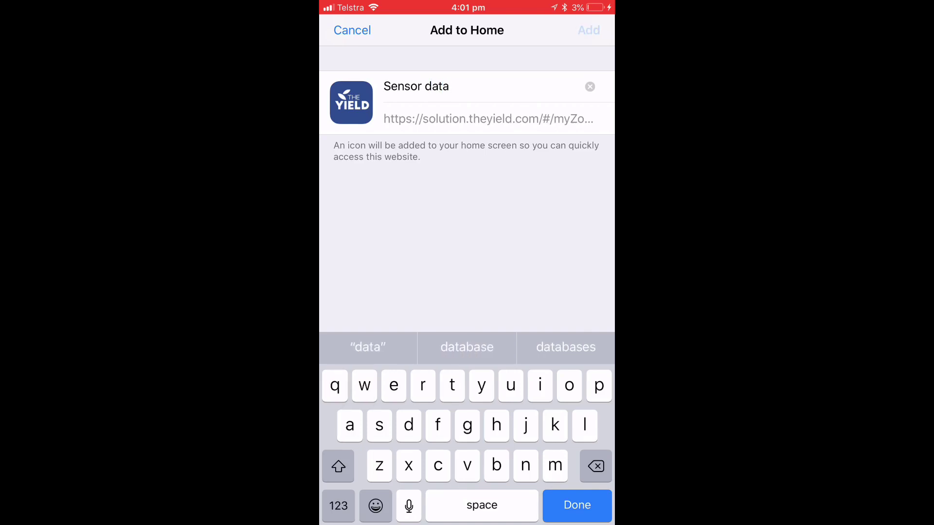